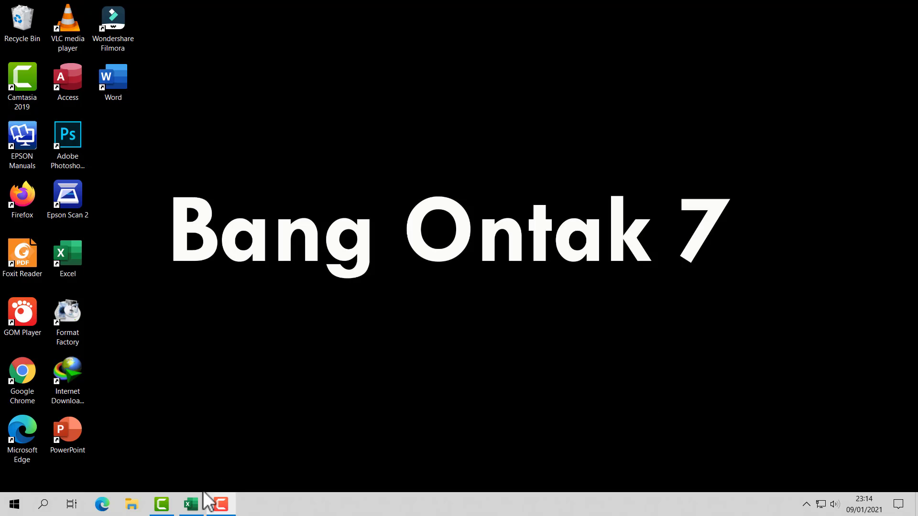
Step: Bring up the Excel workbook with the TABEL KUNJUNGAN PERPUSTAKAAN visitor table from the taskbar
click(192, 504)
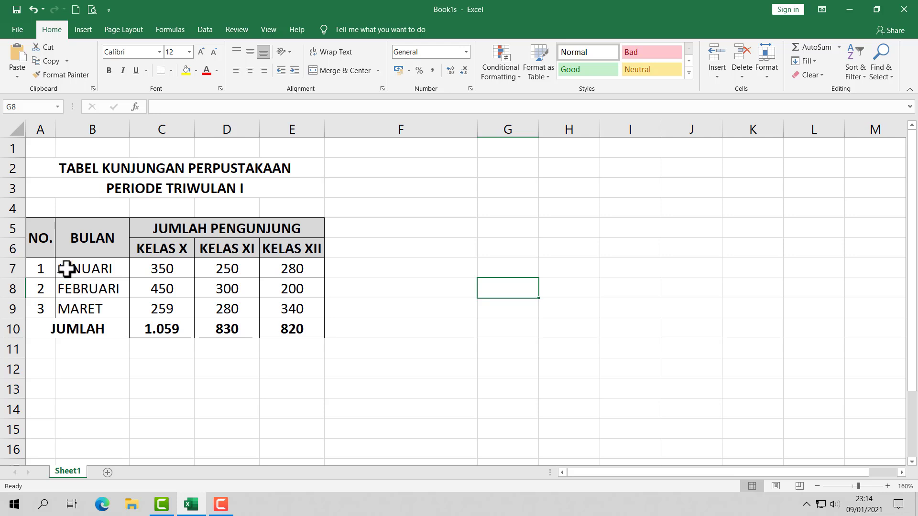
Step: Insert a 2-D clustered column chart from the B7:E9 month data and place it right of the table
mouse_move(66, 267)
mouse_down()
mouse_move(191, 299)
mouse_move(299, 304)
mouse_up()
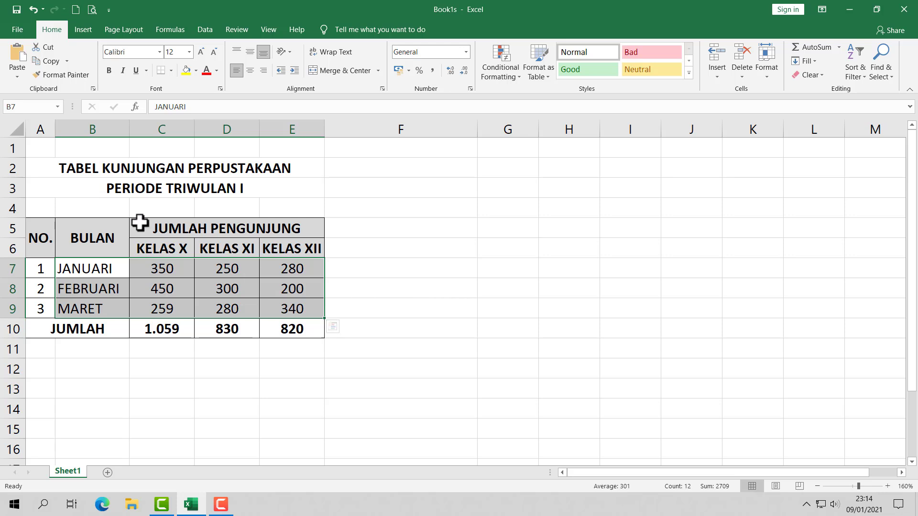
click(82, 30)
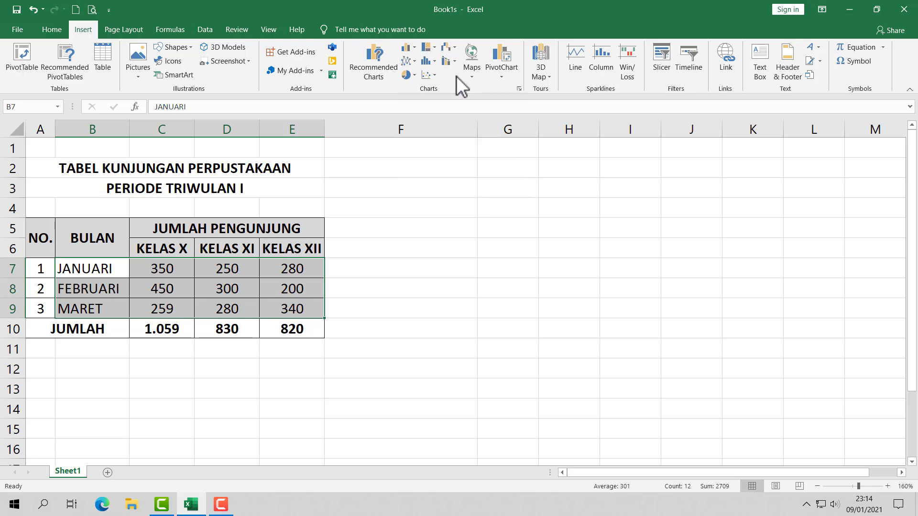
click(414, 47)
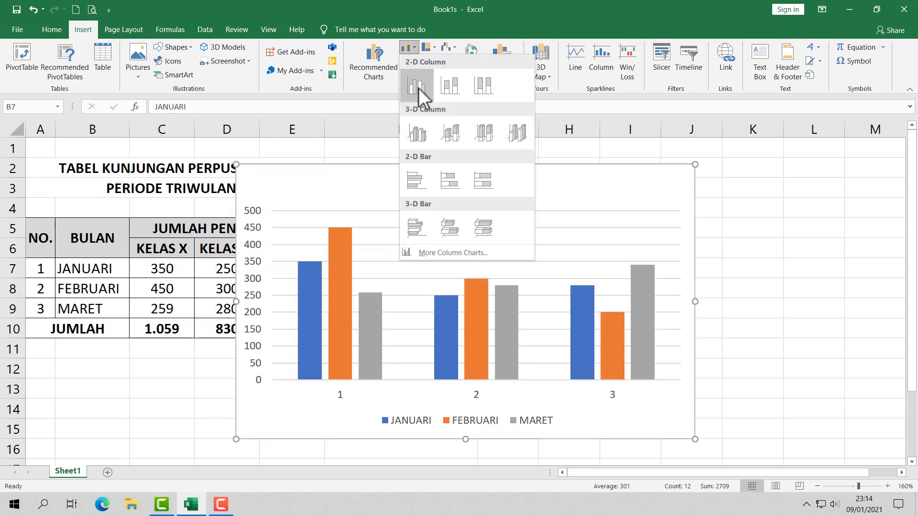
click(418, 88)
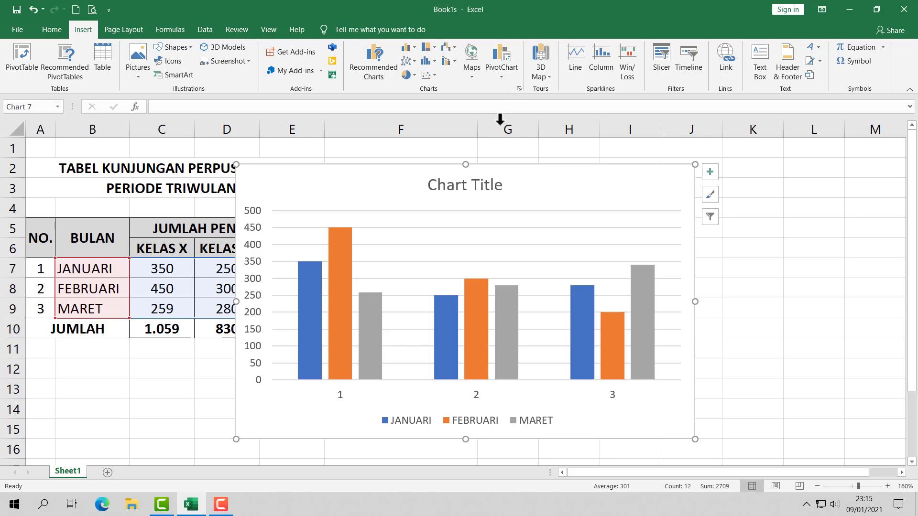
drag(500, 170, 578, 157)
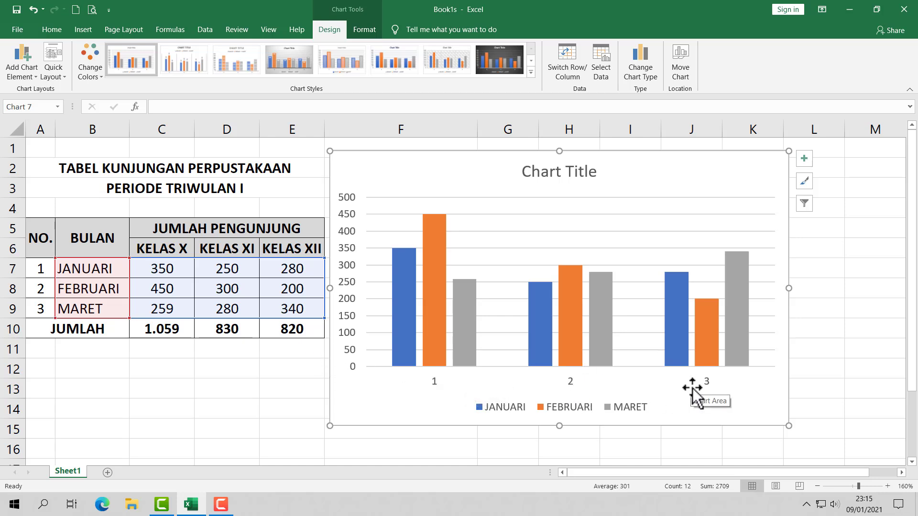
Step: Use the KELAS headings in C6:E6 as the chart's horizontal axis labels through Select Data
right_click(665, 389)
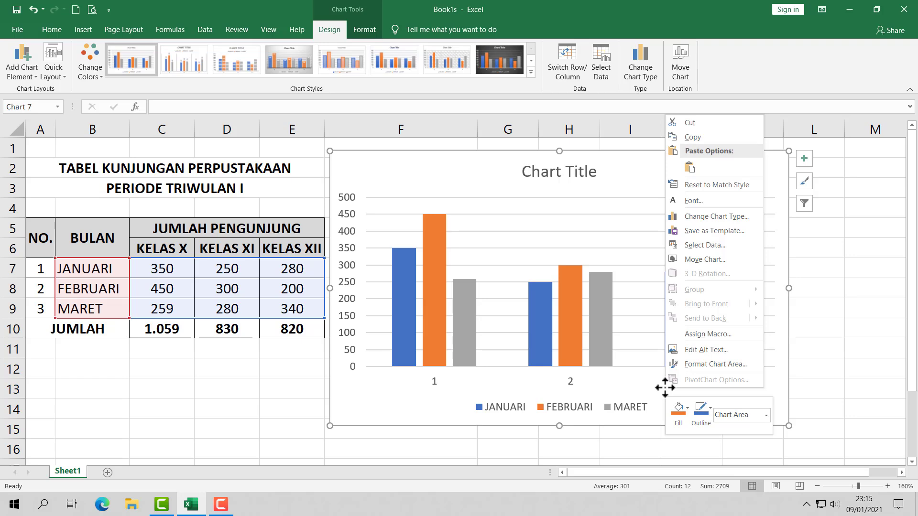
click(704, 245)
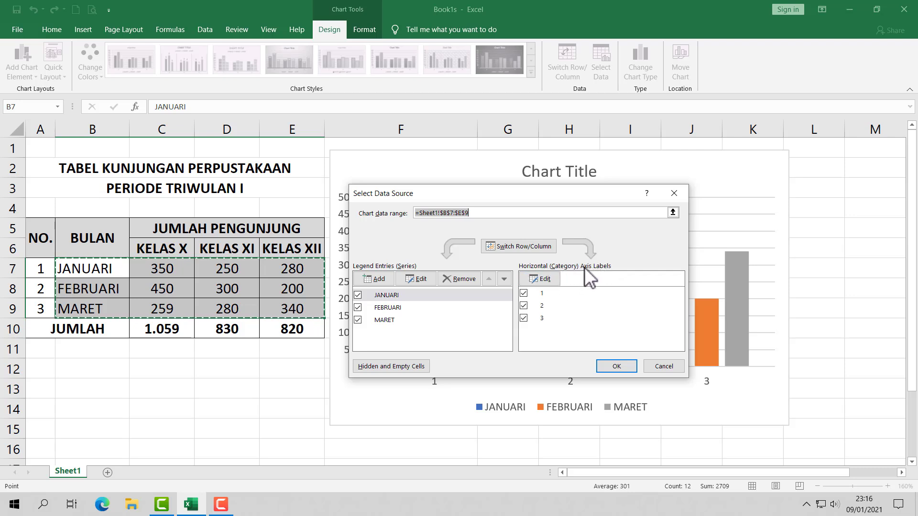
click(537, 279)
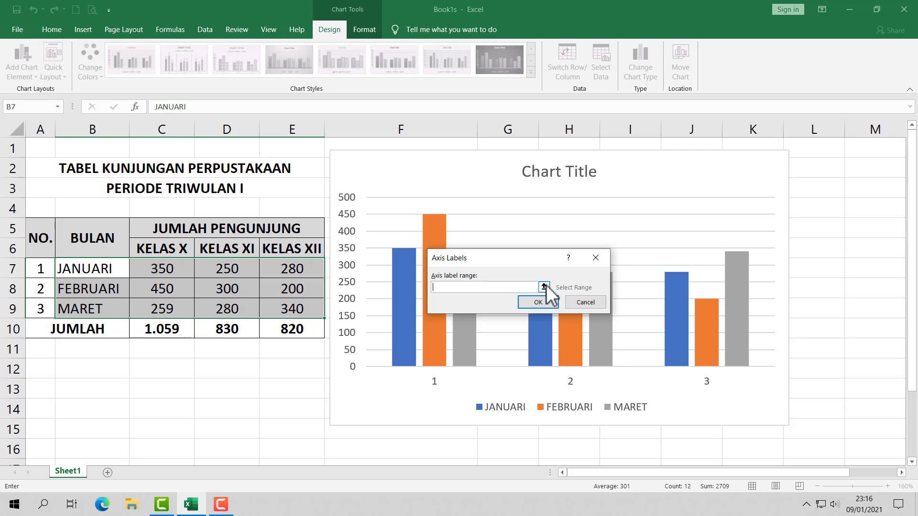
click(545, 286)
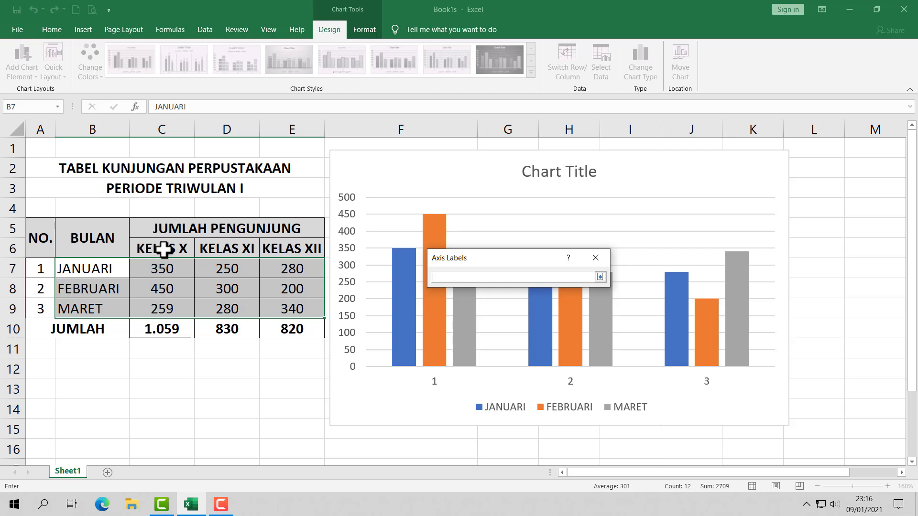
drag(164, 249, 294, 251)
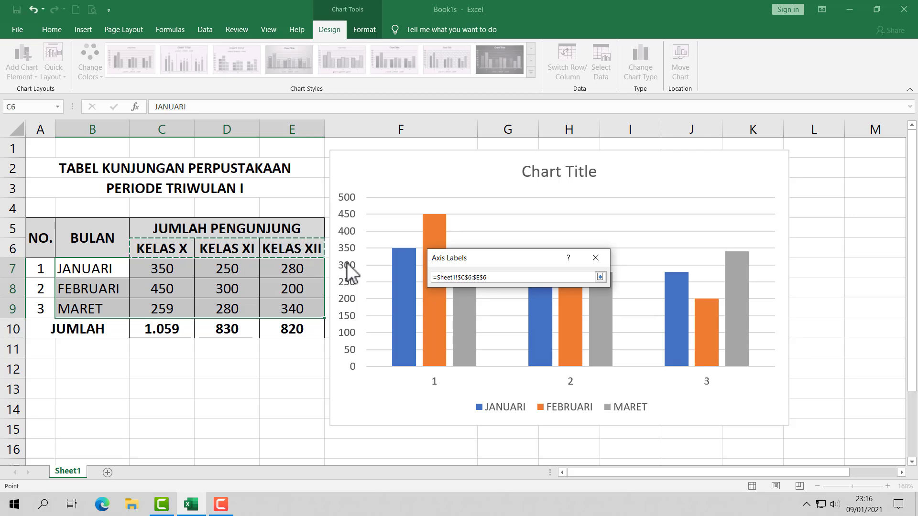
click(600, 279)
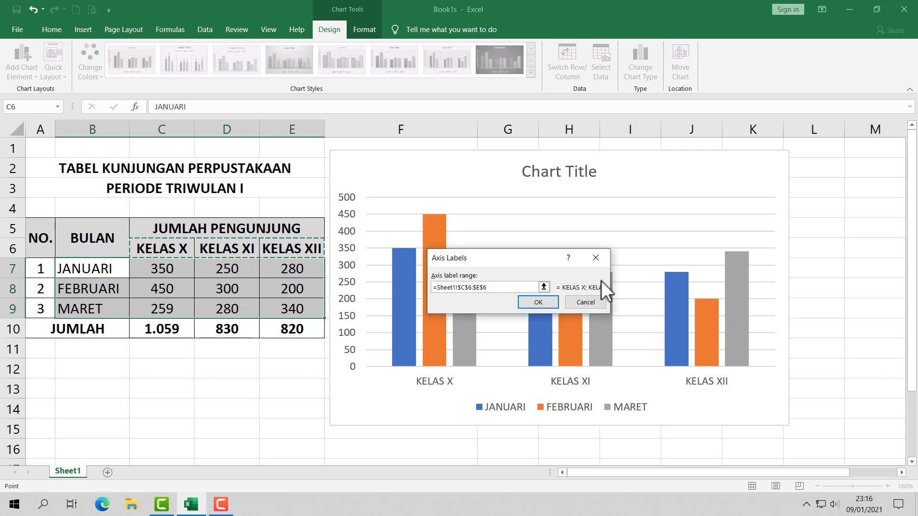
click(538, 306)
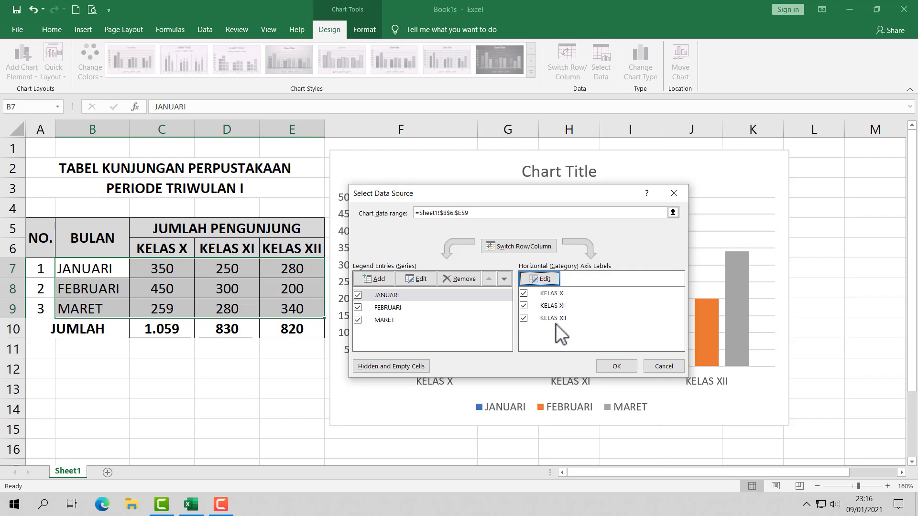
click(610, 366)
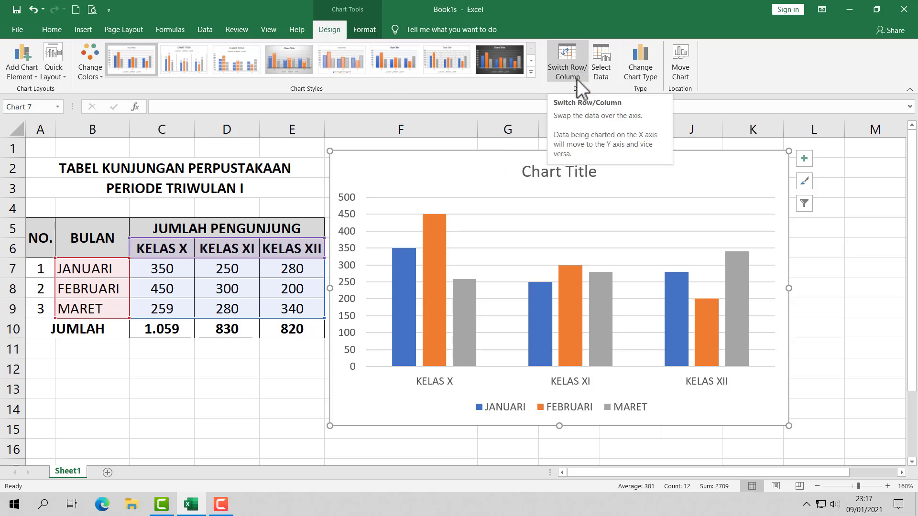
Step: Switch rows and columns so JANUARI, FEBRUARI and MARET become the chart's categories
click(567, 67)
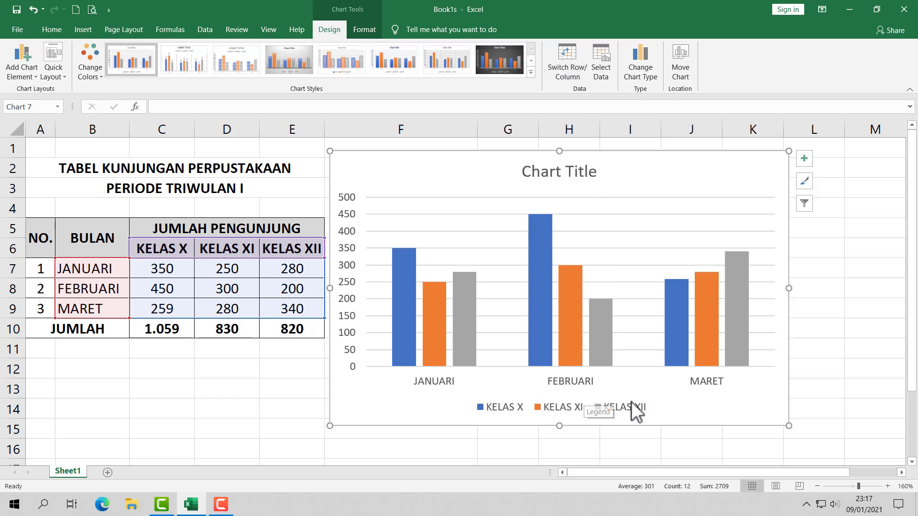
click(560, 65)
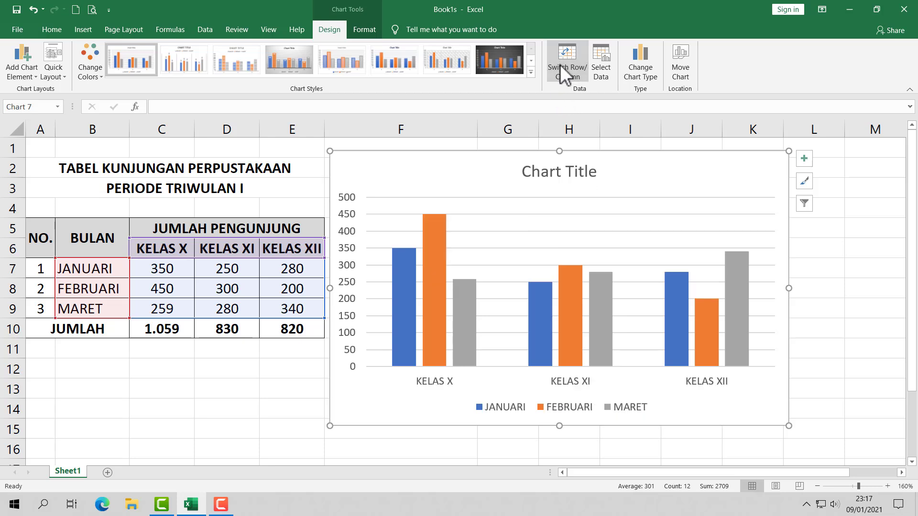
click(561, 64)
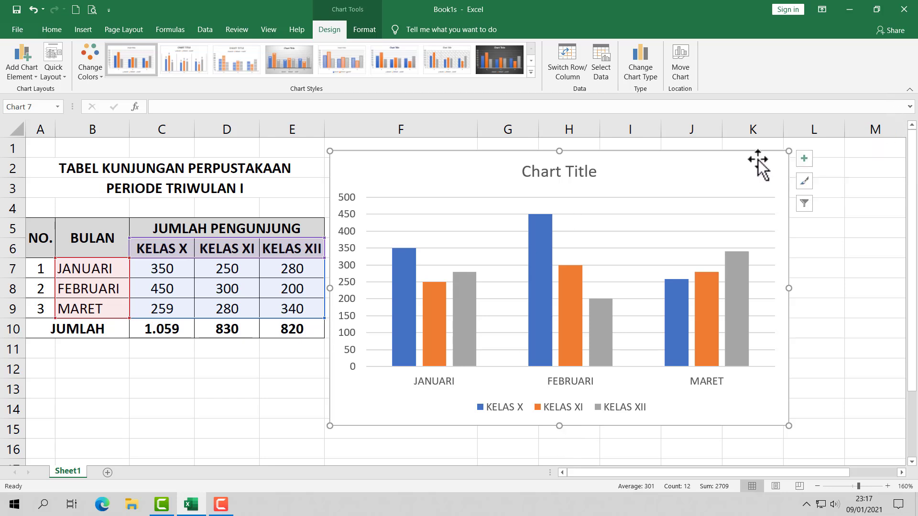
Step: Toggle the chart axes off and on, leaving the month labels and the 0–500 value axis shown
click(804, 159)
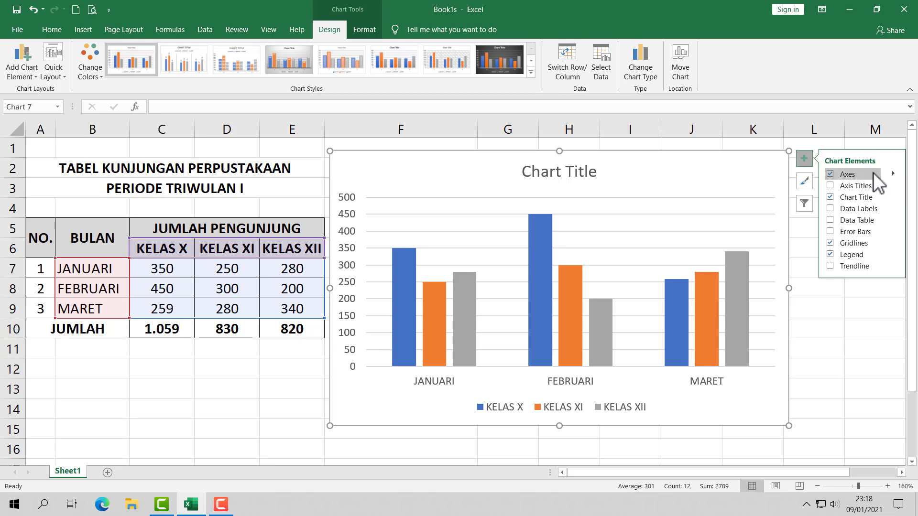
click(893, 173)
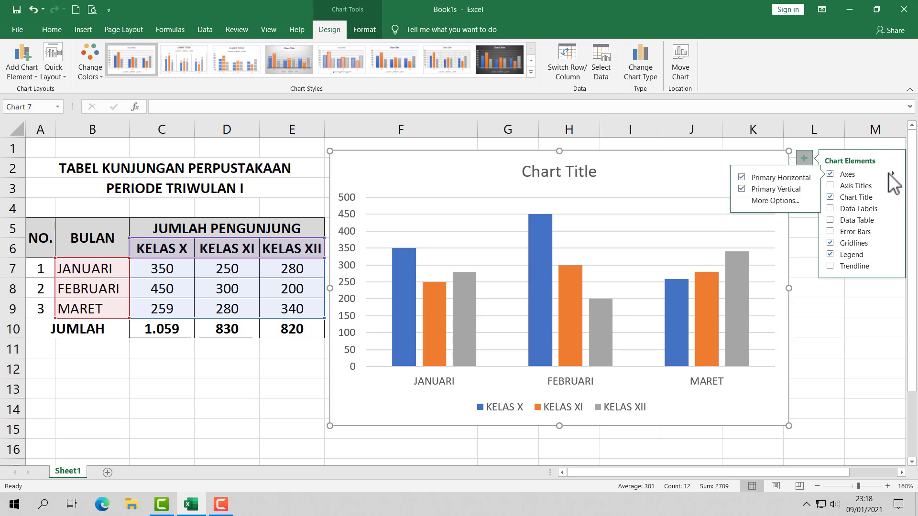
click(742, 177)
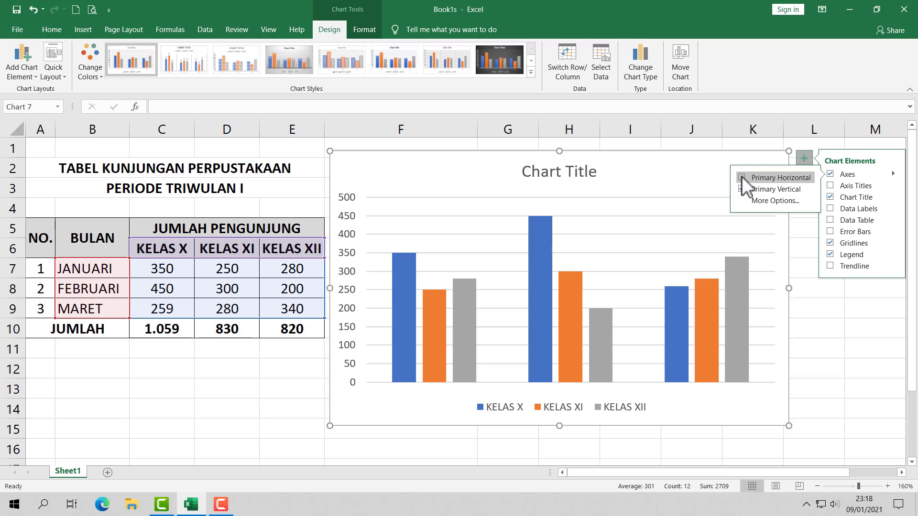
click(742, 177)
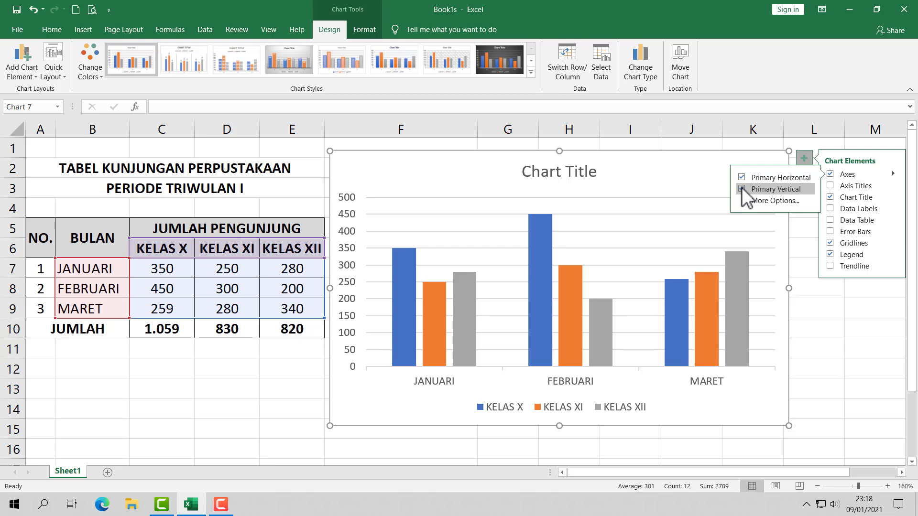
click(742, 189)
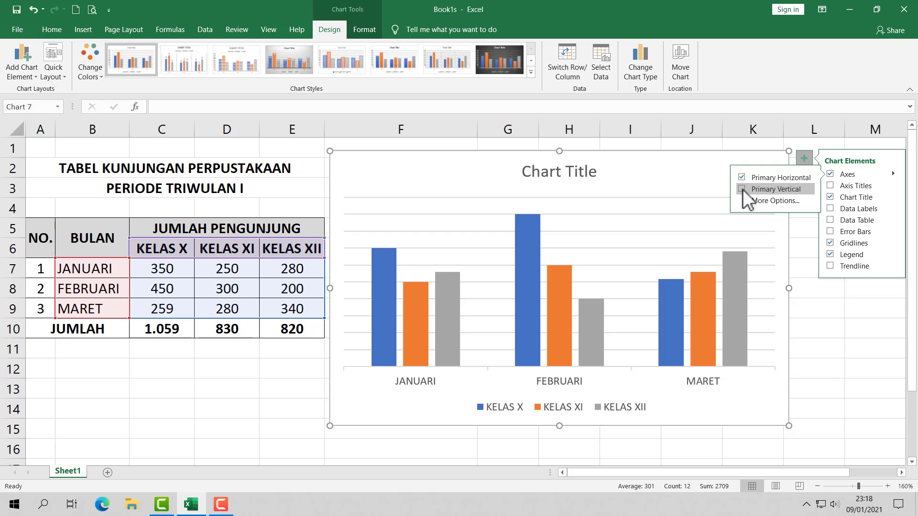
click(742, 189)
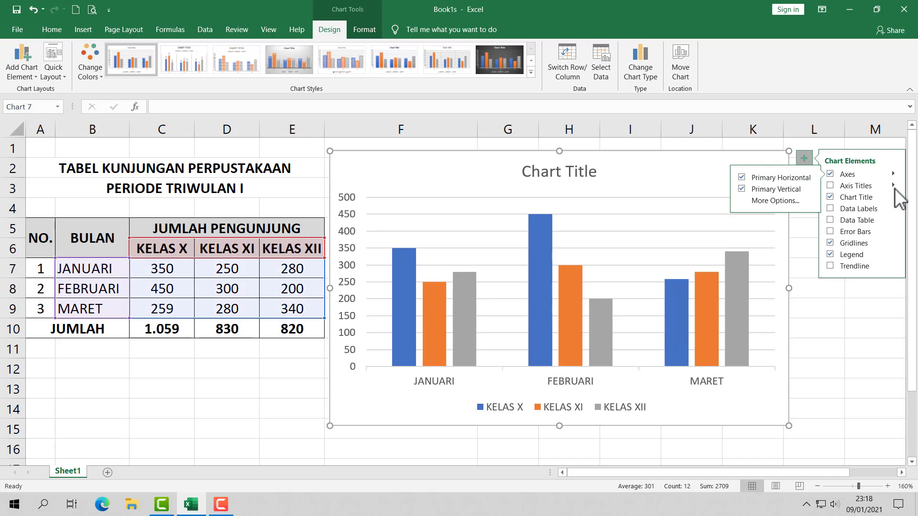
mouse_move(861, 185)
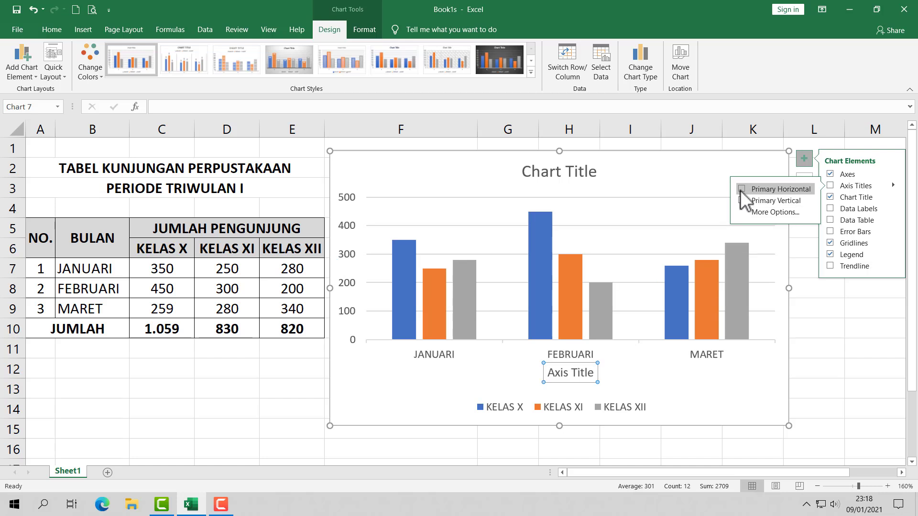
Step: Add a horizontal axis title and replace its placeholder with BULAN
click(740, 189)
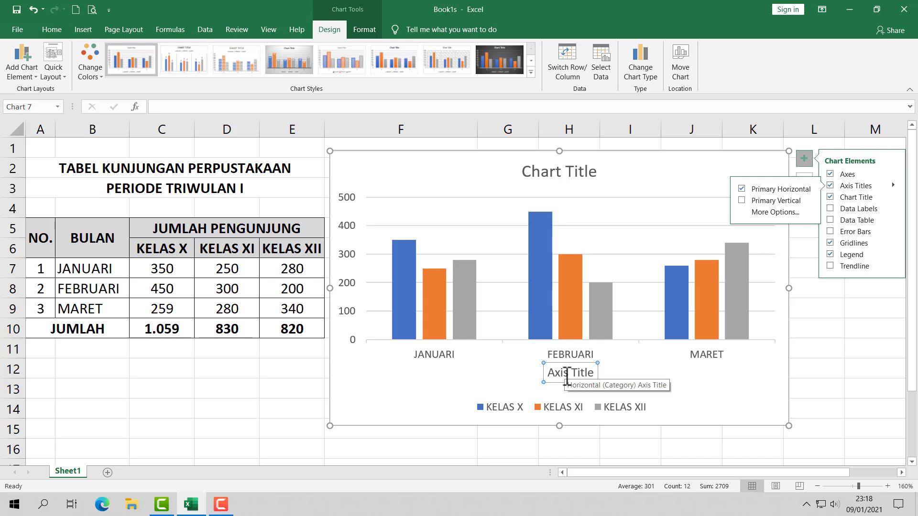
click(566, 377)
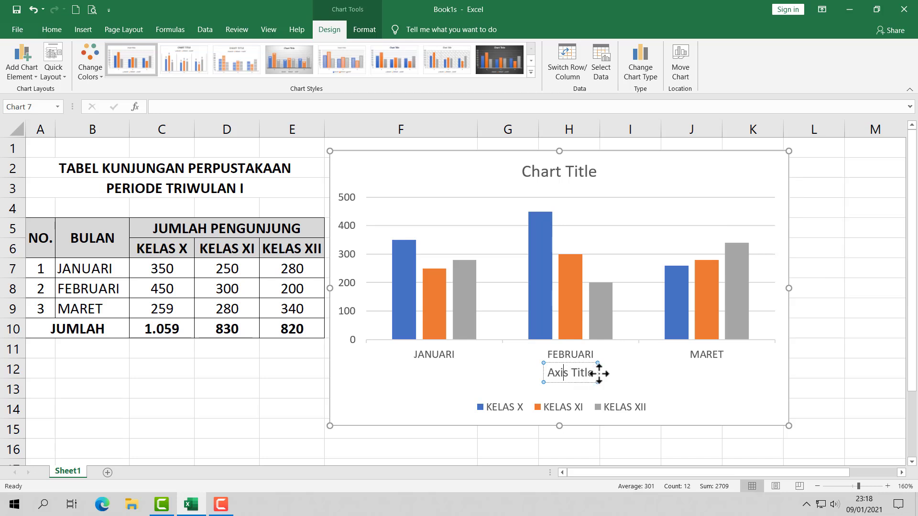
key(End)
key(BackSpace)
key(BackSpace)
key(BackSpace)
key(BackSpace)
key(BackSpace)
key(BackSpace)
key(BackSpace)
key(BackSpace)
key(BackSpace)
key(BackSpace)
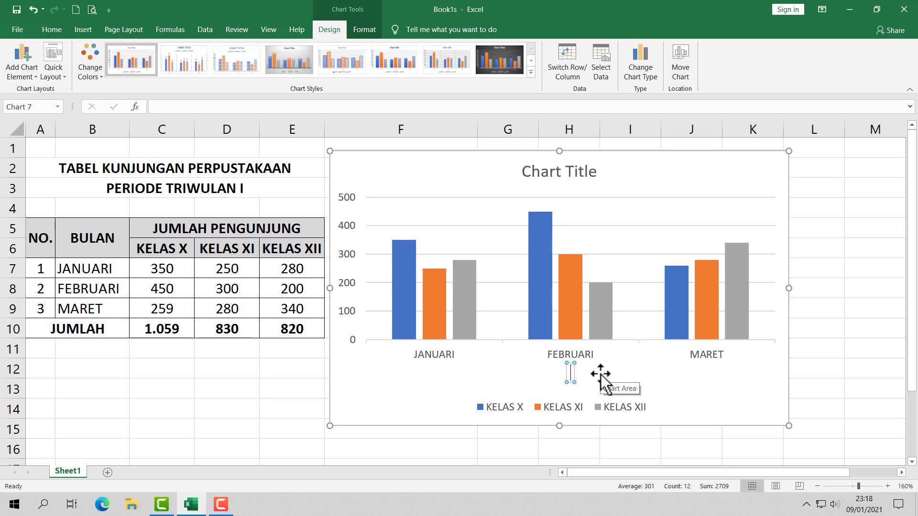
text(bula)
key(BackSpace)
key(BackSpace)
key(BackSpace)
text(BULAN)
click(762, 156)
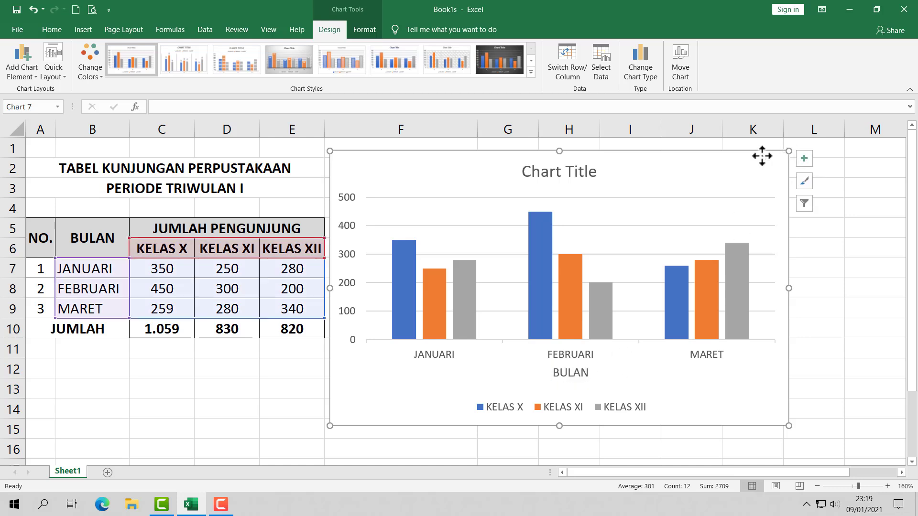
Step: Re-add both axis titles and name the vertical axis JUMLAH KUNJUNGAN
click(806, 159)
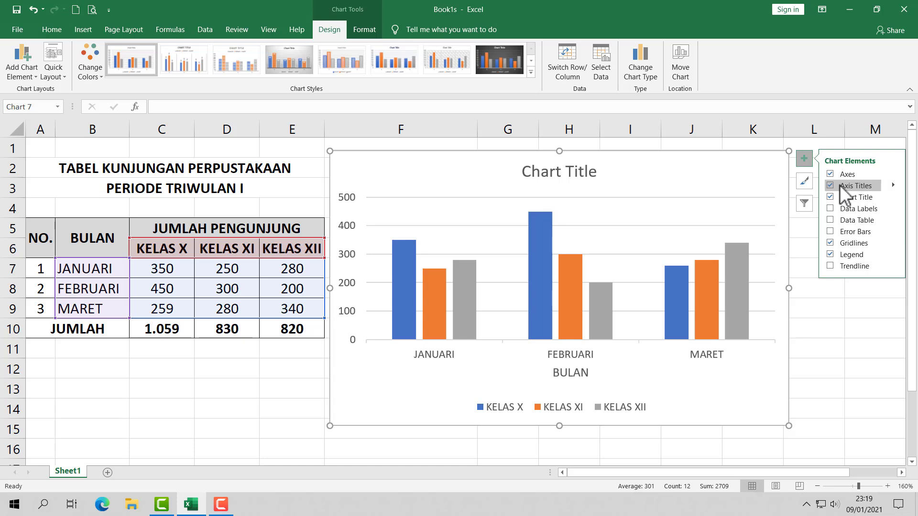
click(853, 185)
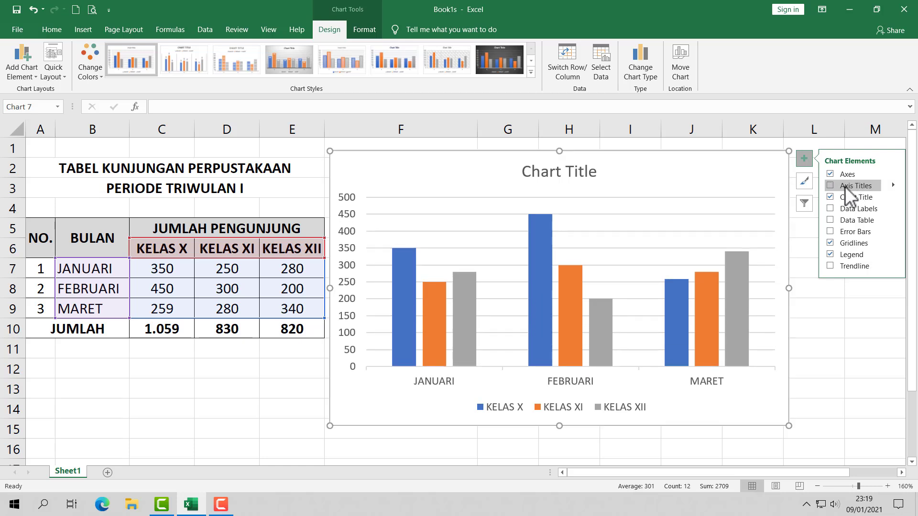
click(845, 187)
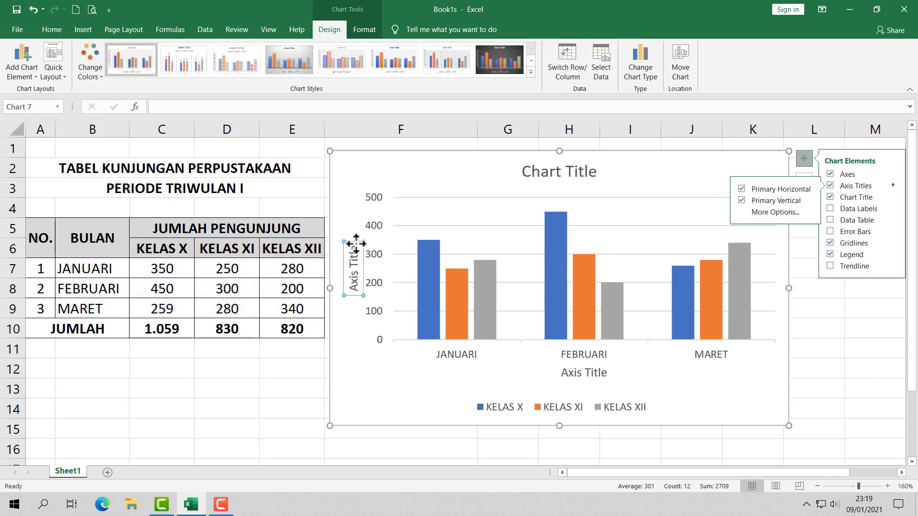
click(356, 244)
key(BackSpace)
key(BackSpace)
key(BackSpace)
key(BackSpace)
key(BackSpace)
key(BackSpace)
key(BackSpace)
key(BackSpace)
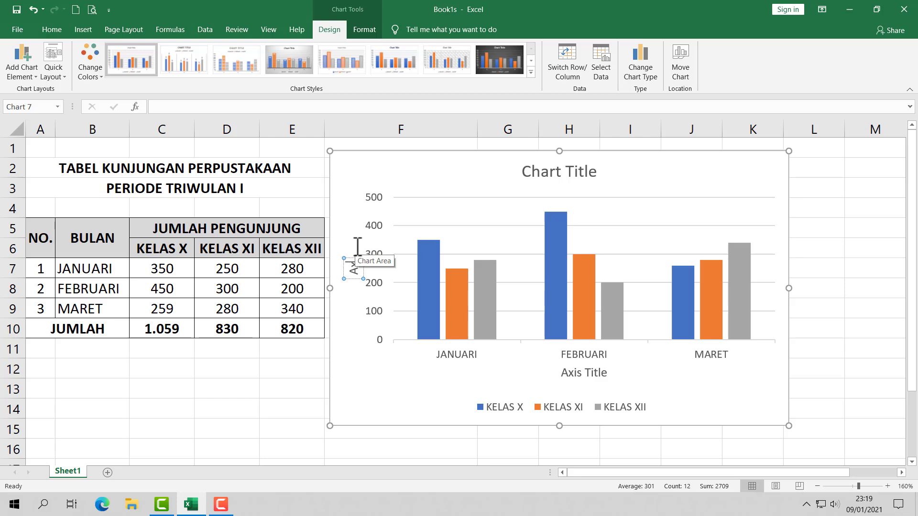
key(BackSpace)
key(BackSpace)
text(Jum)
text(MLAH KUNJUNGAN)
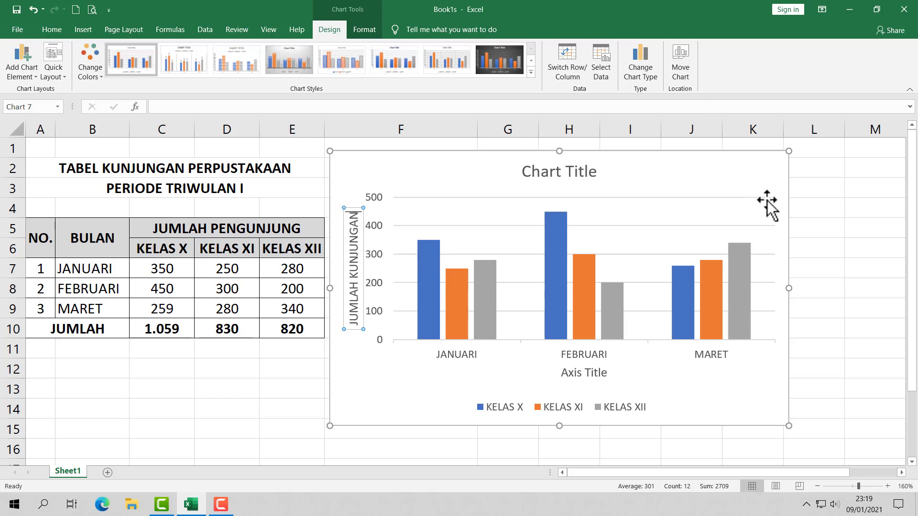
click(755, 161)
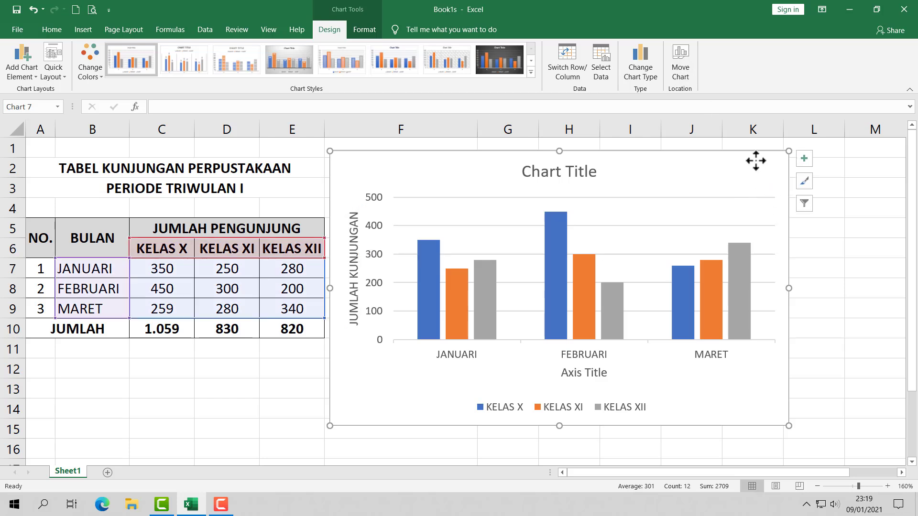
Step: Title the chart GRAFIK KUNJUNGAN PERPUSTAKAAN PERIODE TRIWULAN 1 above the plot, breaking before PERIODE
click(804, 159)
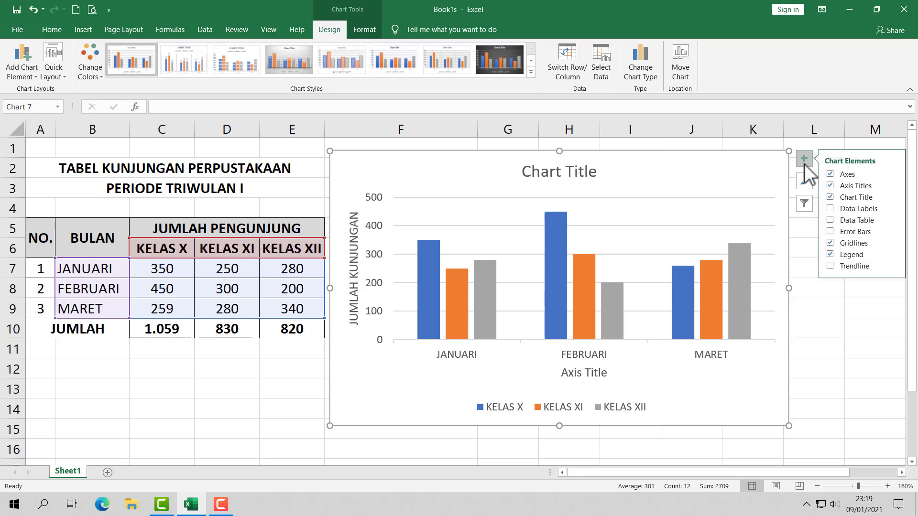
mouse_move(856, 197)
click(892, 198)
click(792, 201)
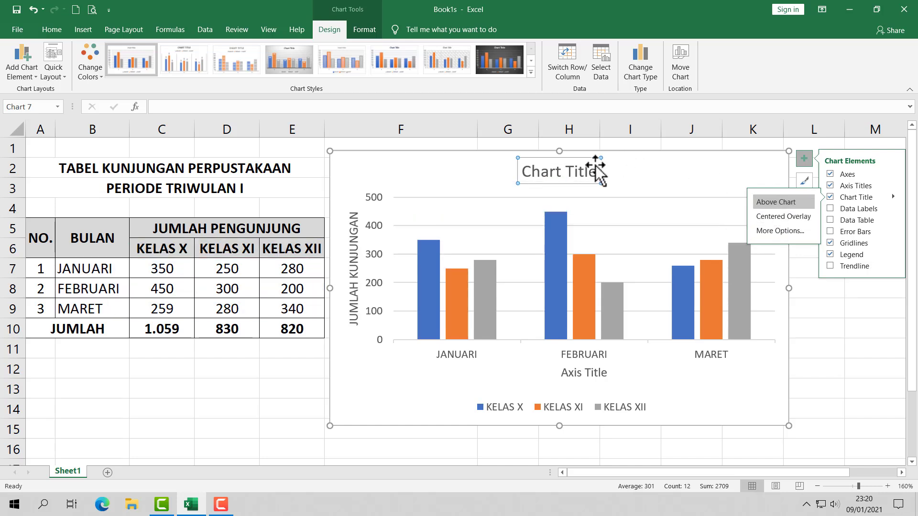
click(563, 171)
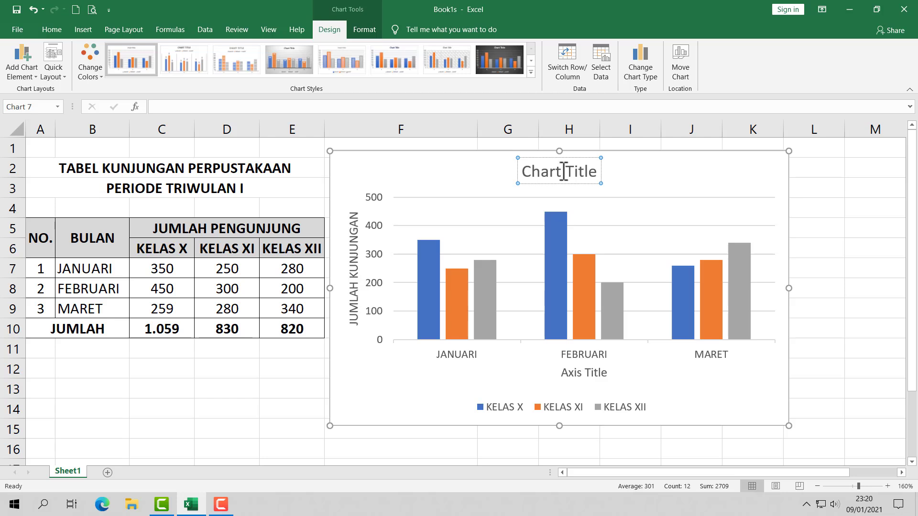
key(BackSpace)
key(BackSpace)
key(BackSpace)
key(BackSpace)
key(BackSpace)
key(BackSpace)
key(BackSpace)
key(BackSpace)
key(BackSpace)
key(BackSpace)
key(BackSpace)
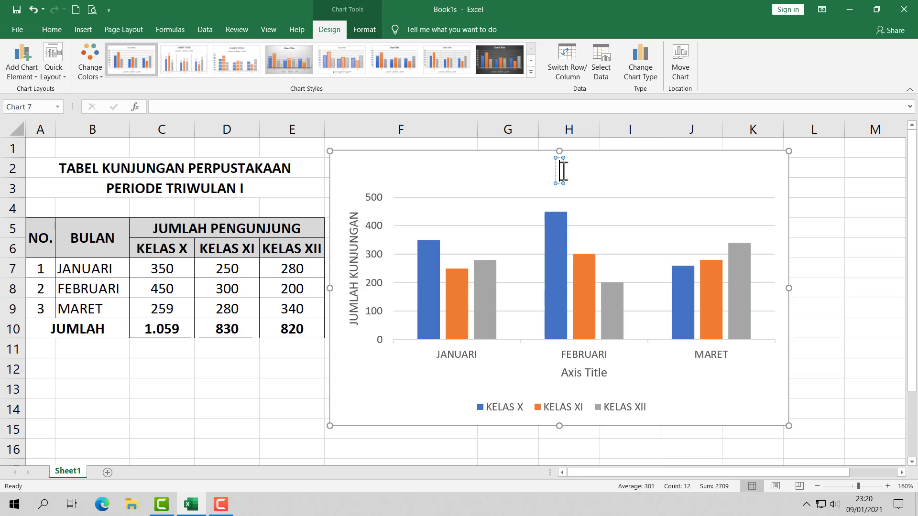
text(GRAFIK K)
text(UNJUNGAN PERPUSTAKA)
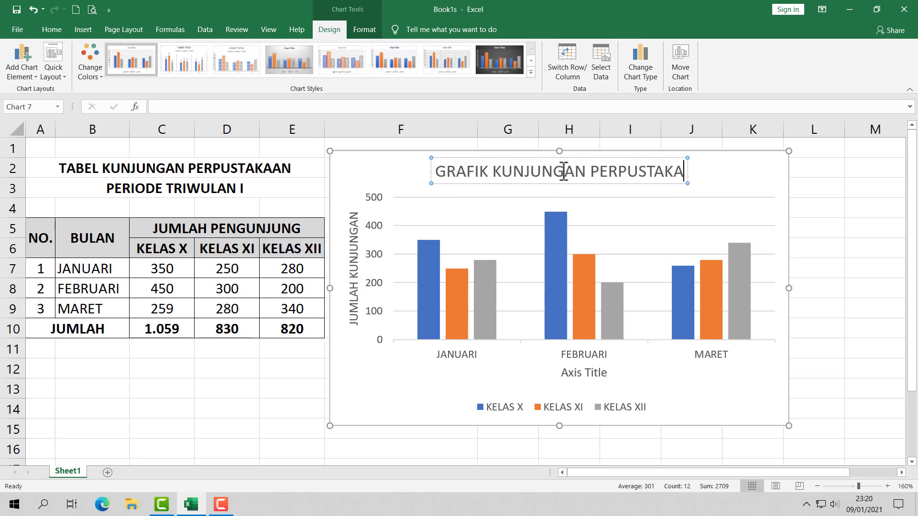
text(AN PERIODE)
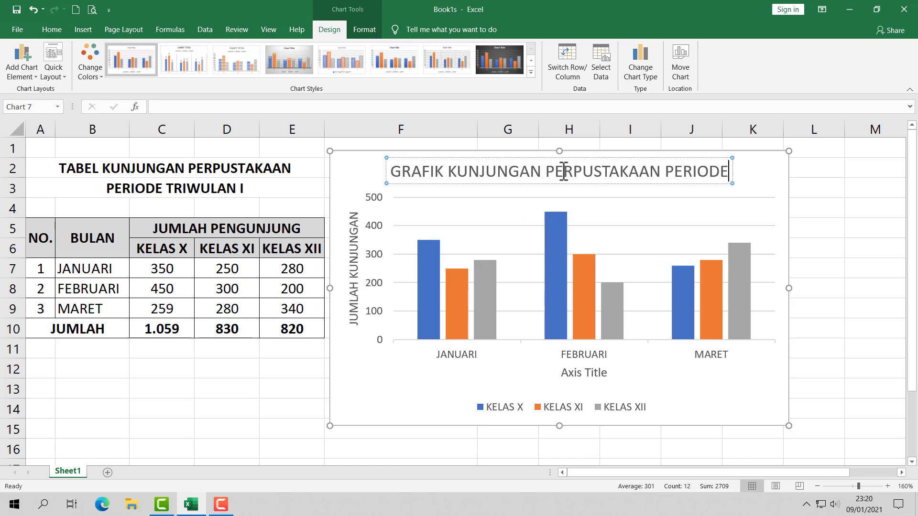
text( TRIWULAN )
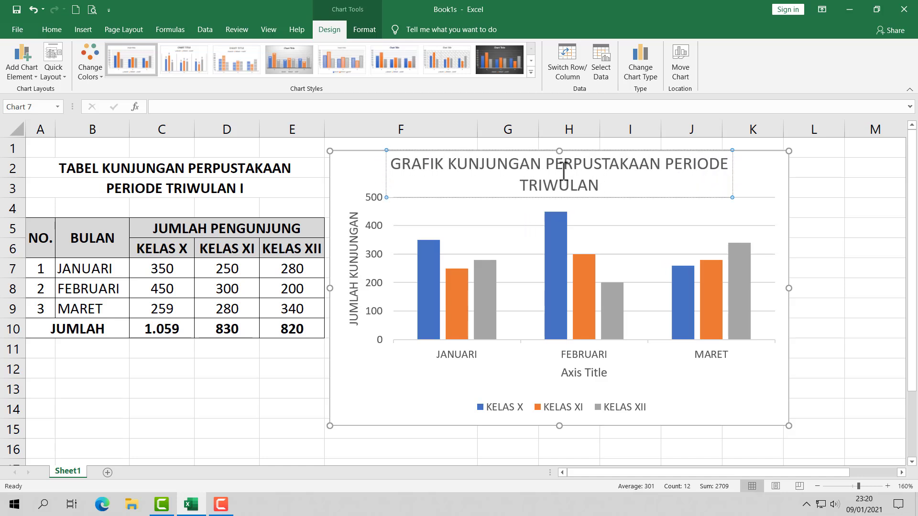
text(1)
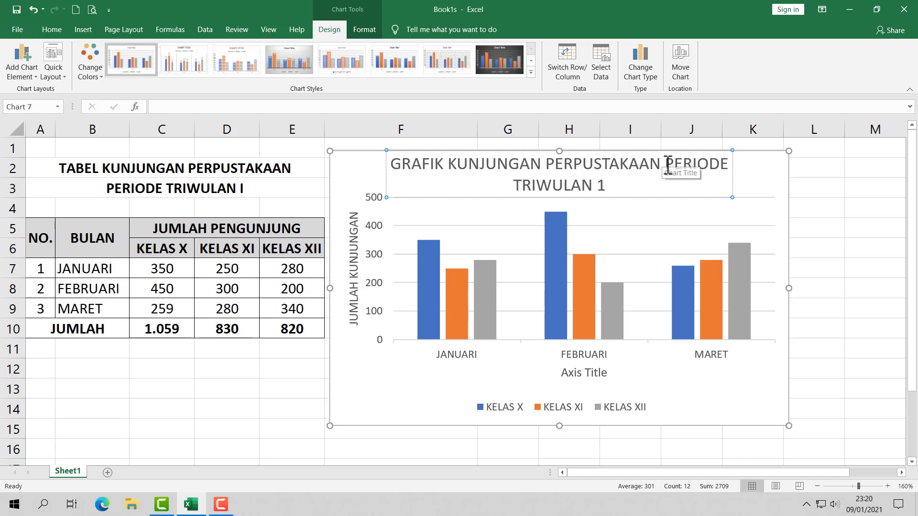
click(668, 164)
key(Return)
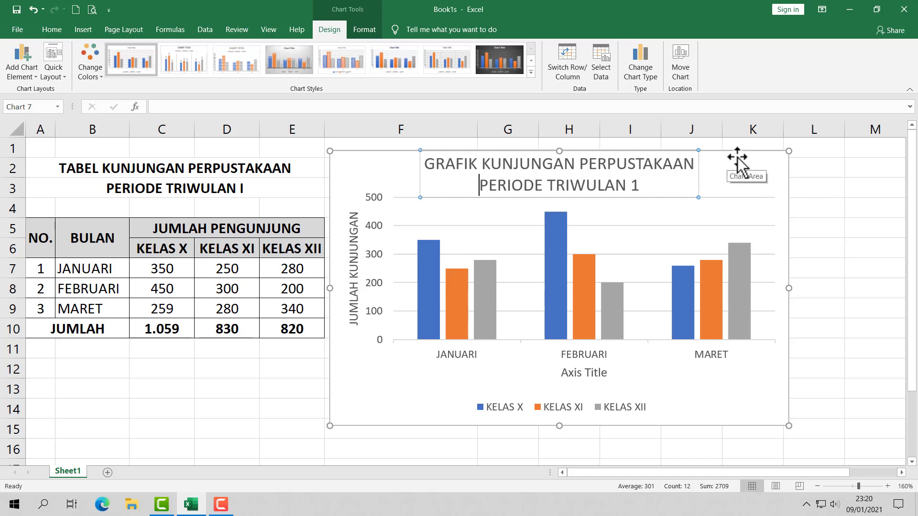
click(738, 157)
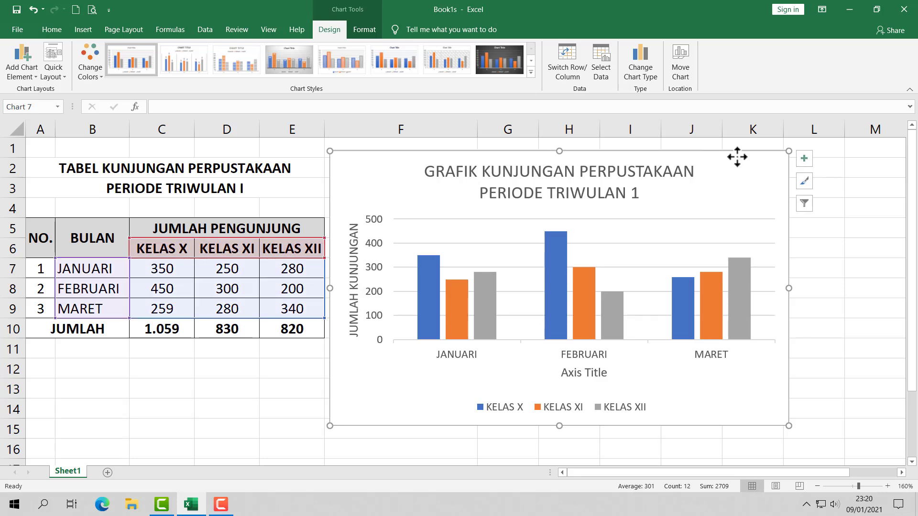
Step: Add Outside End data labels showing each column's visitor count, such as 350, 450 and 259
click(804, 158)
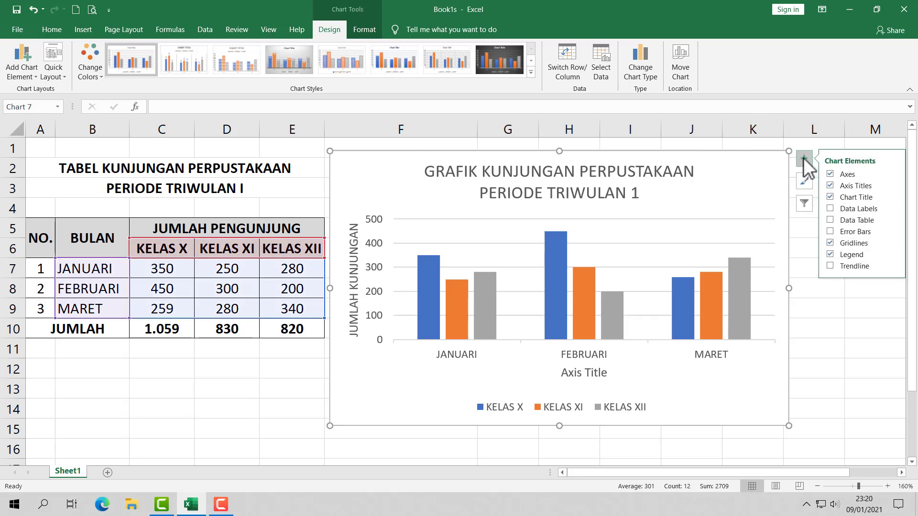
click(892, 209)
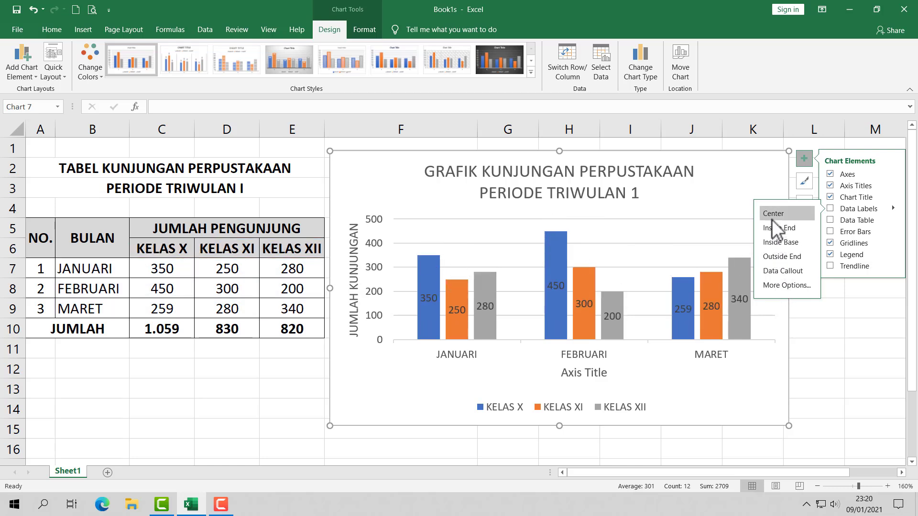
click(780, 257)
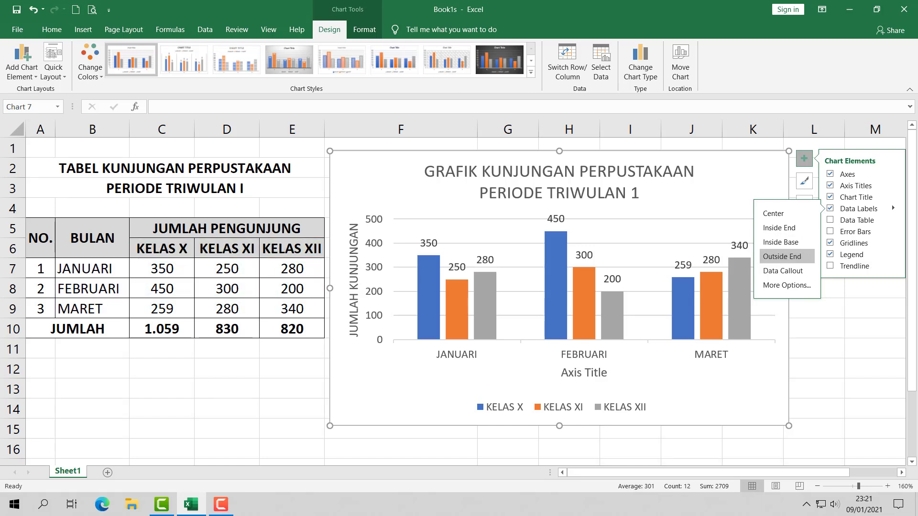
click(757, 163)
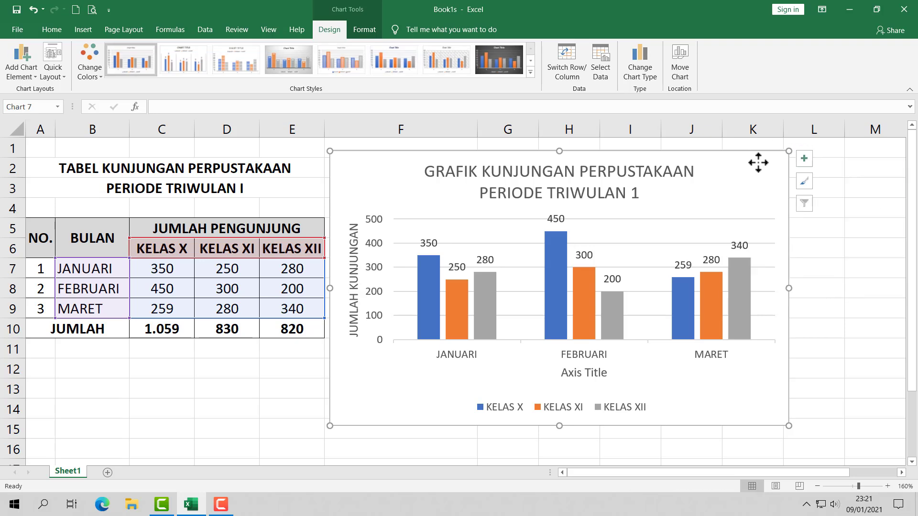
Step: Browse the Data Table, Error Bars and Gridlines options without changing the chart
click(806, 159)
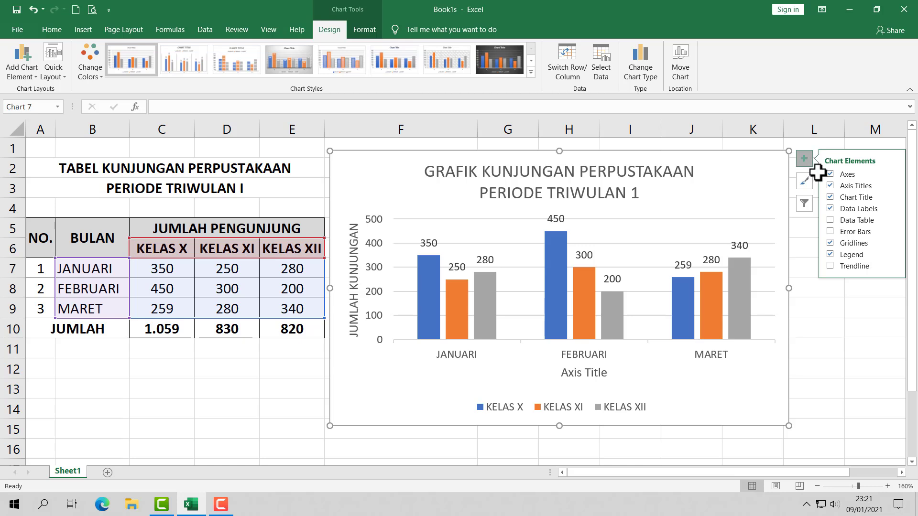
click(893, 220)
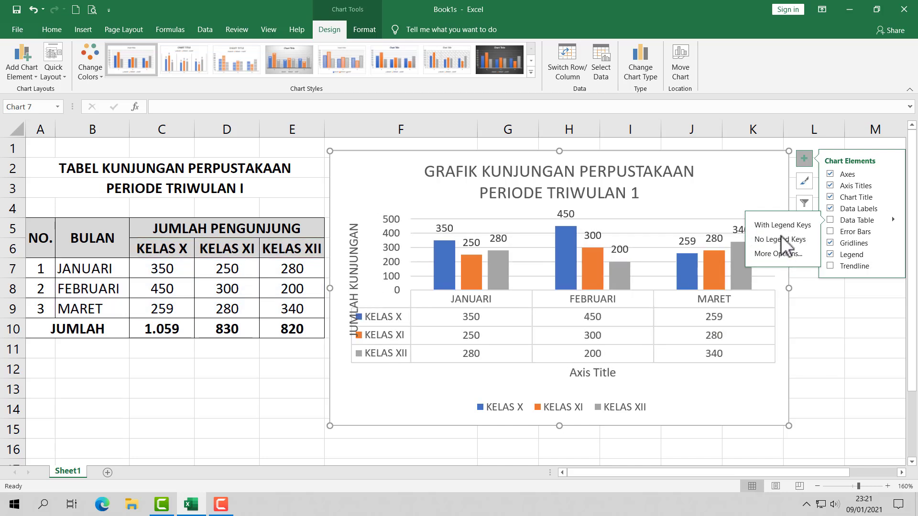
click(892, 231)
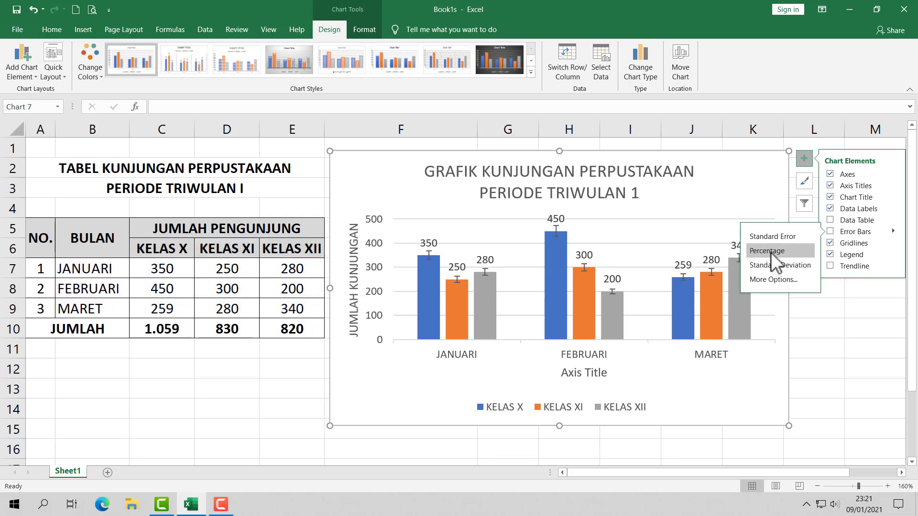
click(893, 243)
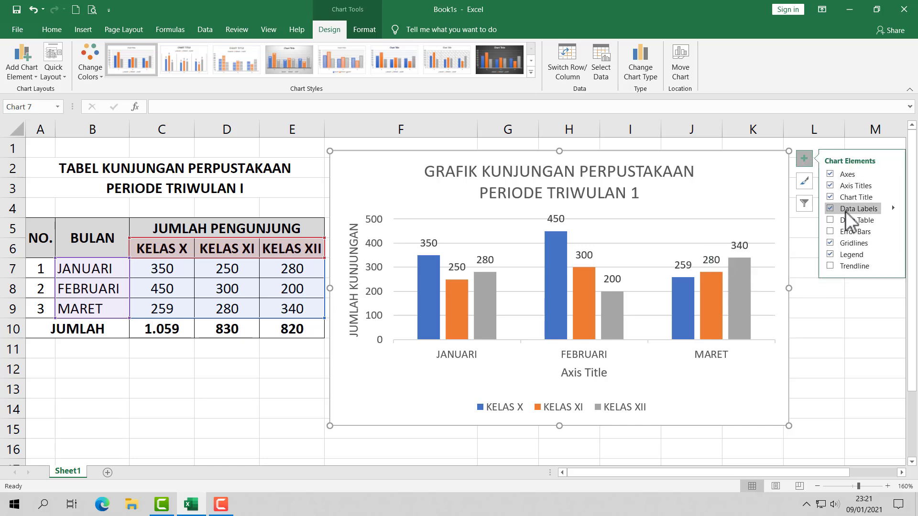
click(893, 243)
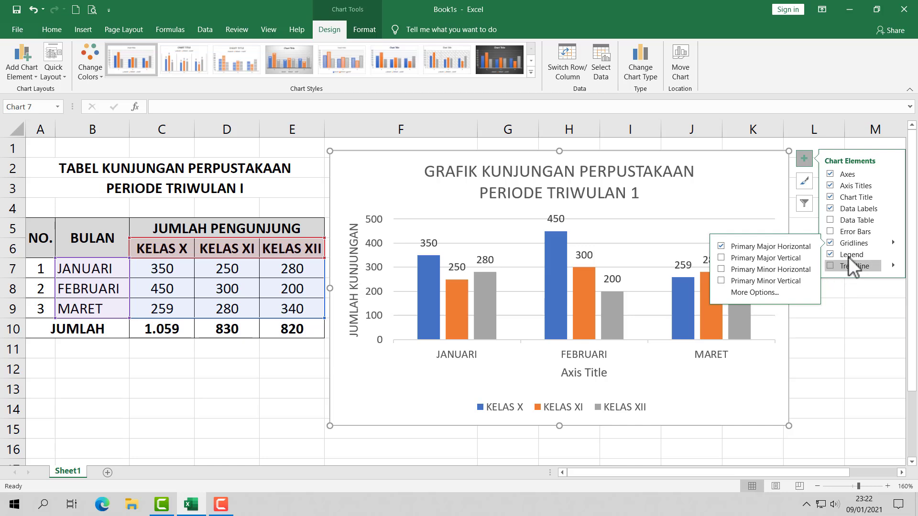
Step: Place the legend listing KELAS X, KELAS XI and KELAS XII on the right of the chart
click(894, 255)
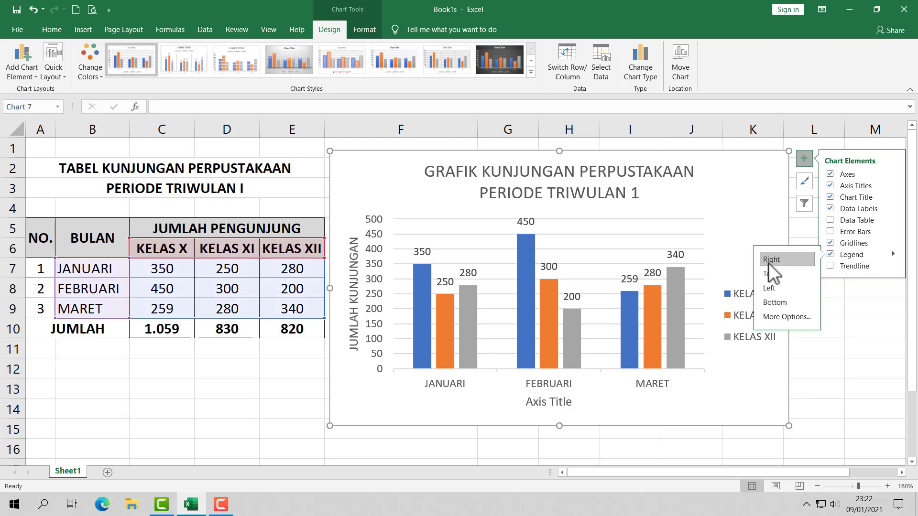
click(851, 352)
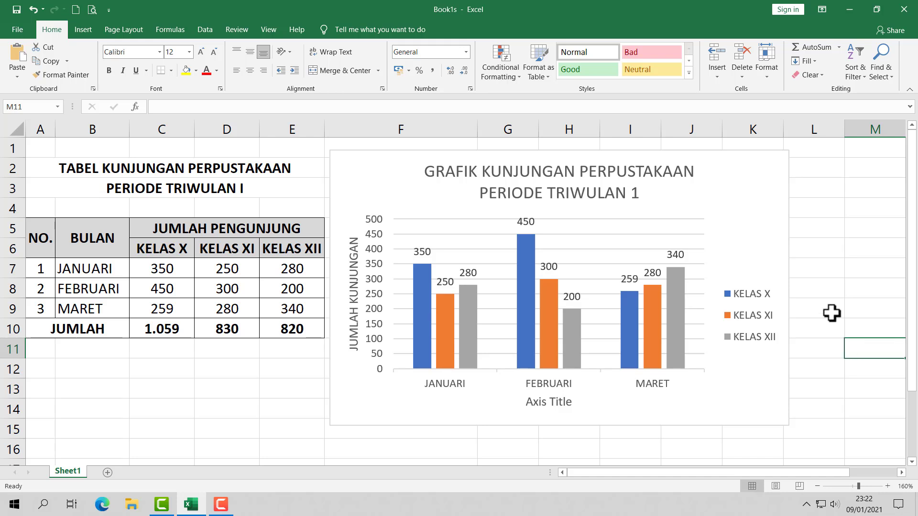
Step: With the chart selected, browse the Chart Styles thumbnails without applying a new style
click(743, 161)
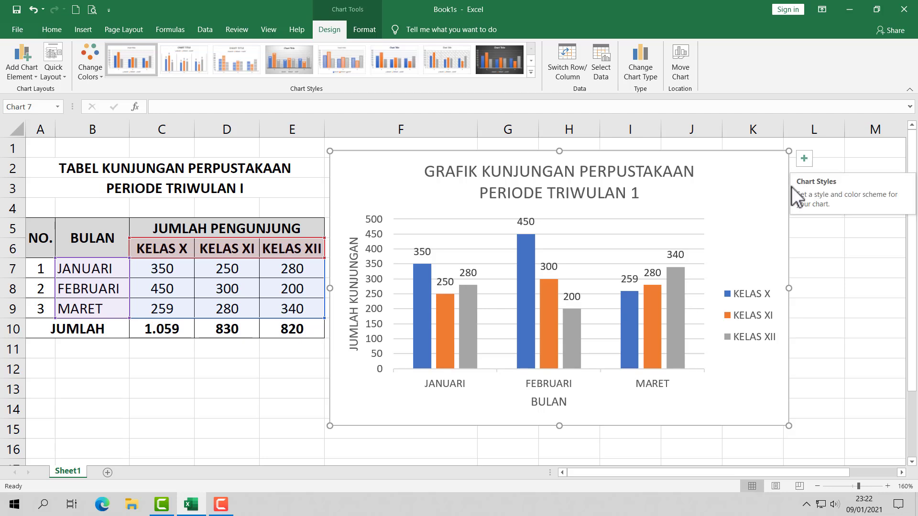
click(807, 186)
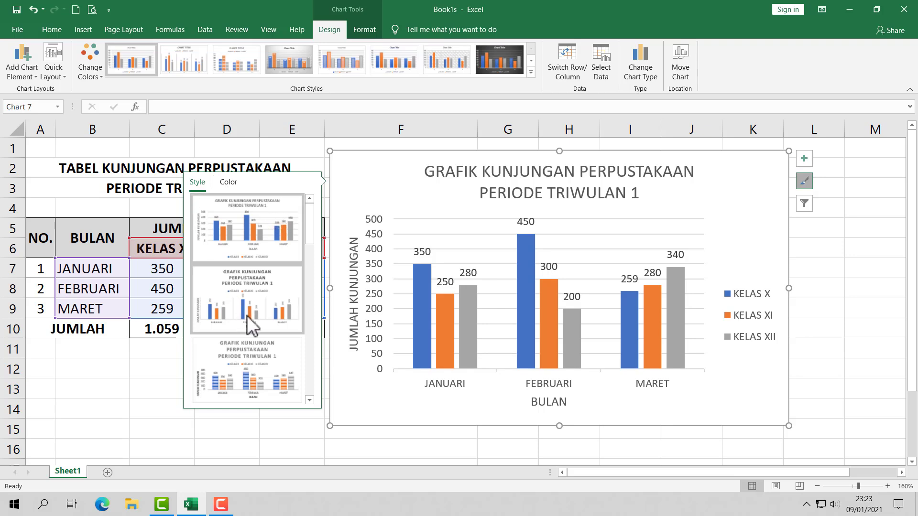
scroll(252, 368, down, 3)
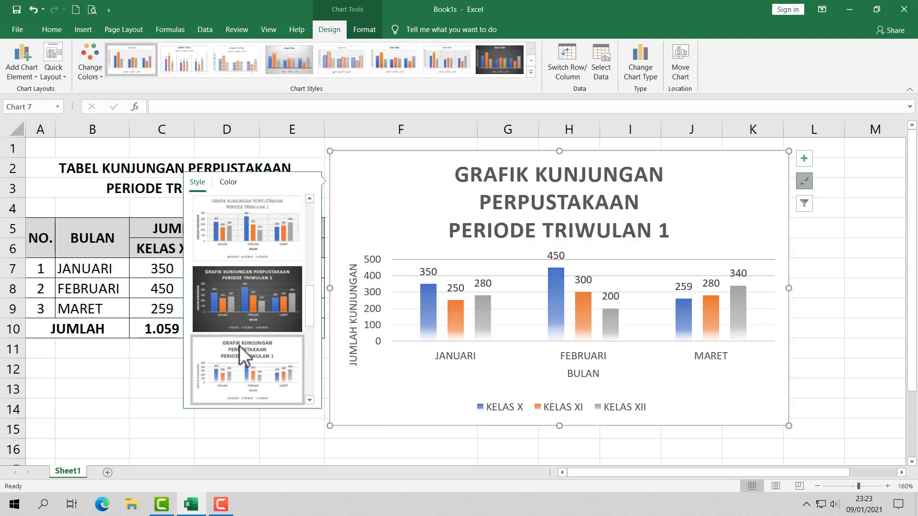
scroll(239, 346, down, 3)
scroll(249, 267, up, 1)
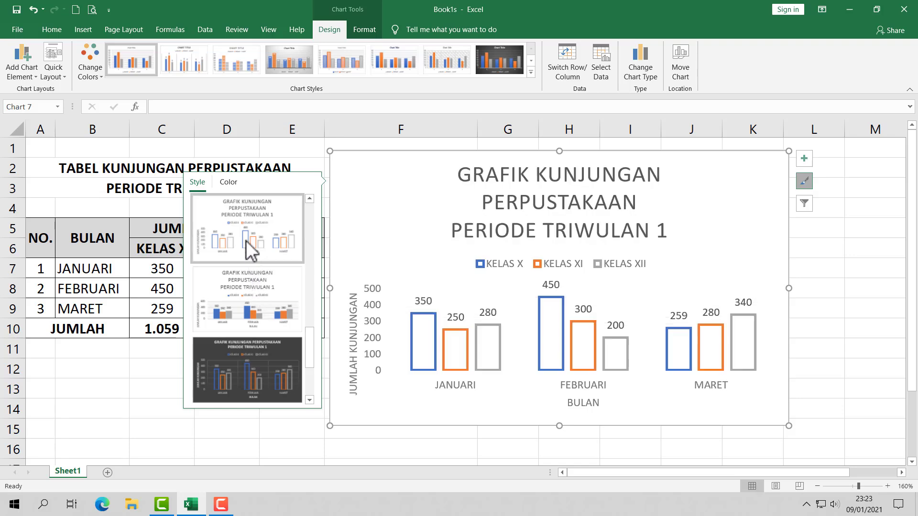
scroll(245, 233, up, 2)
scroll(240, 216, up, 1)
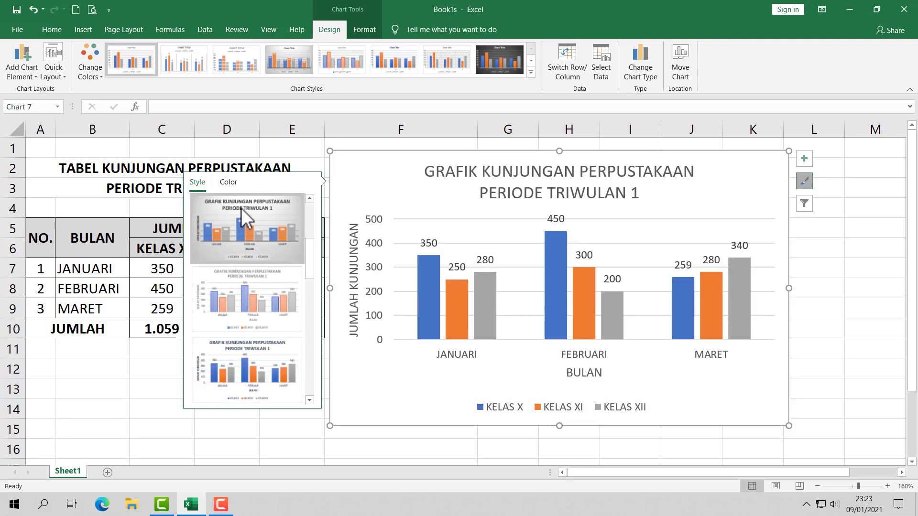
scroll(251, 234, up, 1)
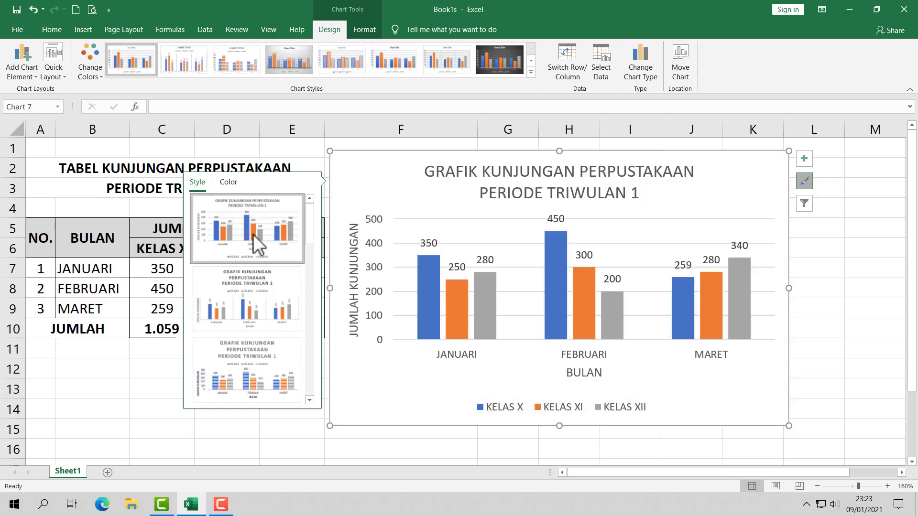
Step: Recolor the columns with Colorful Palette 3: orange KELAS X, yellow KELAS XI, green KELAS XII
click(228, 182)
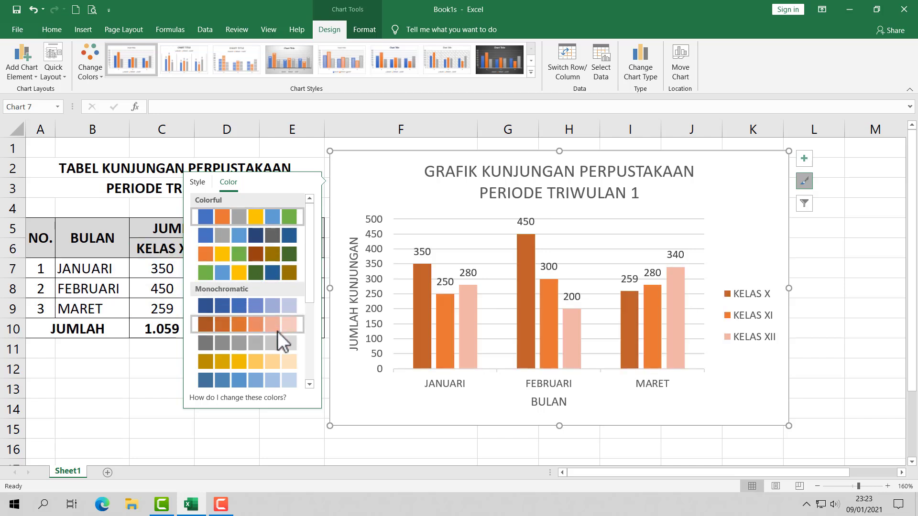
click(237, 258)
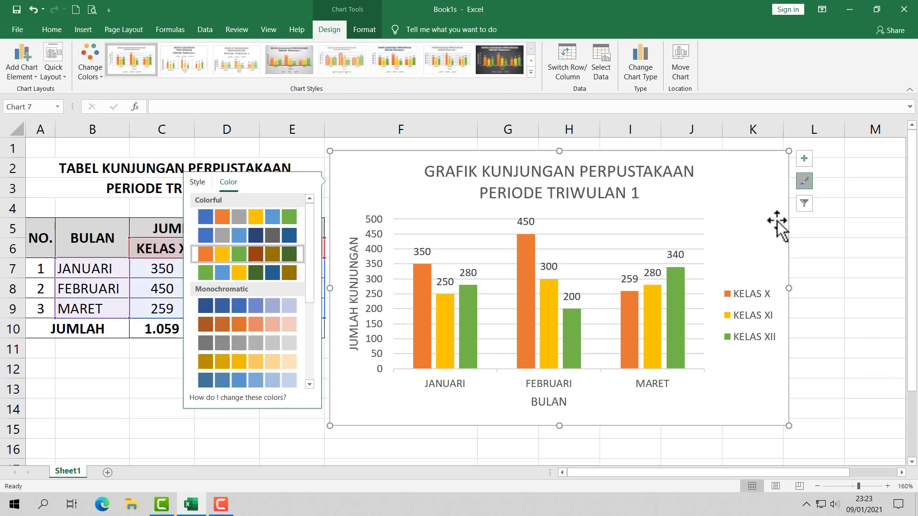
click(736, 169)
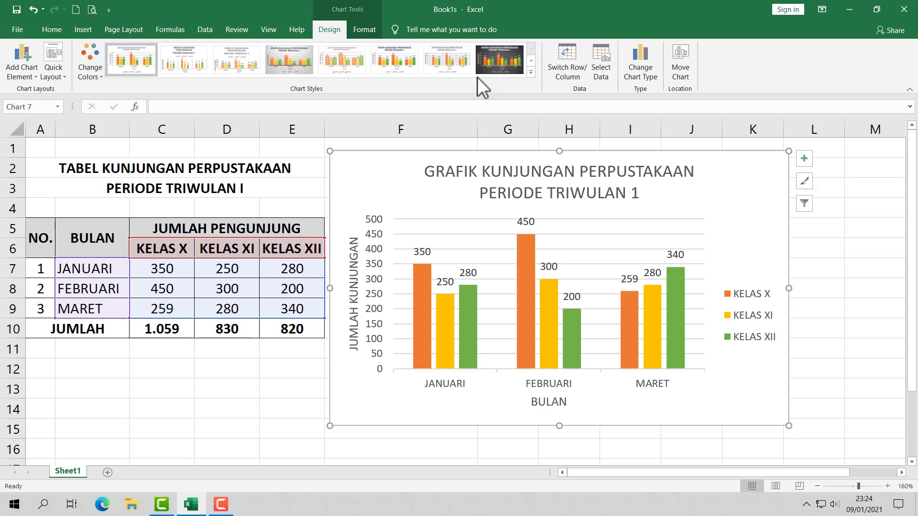
Step: Bring up the Chart Tools Format ribbon with shape fill, outline and size options
click(362, 33)
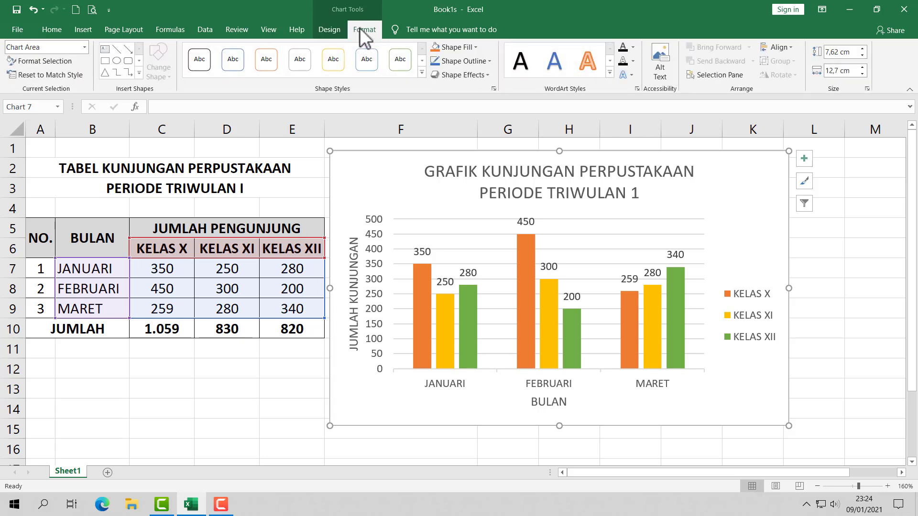